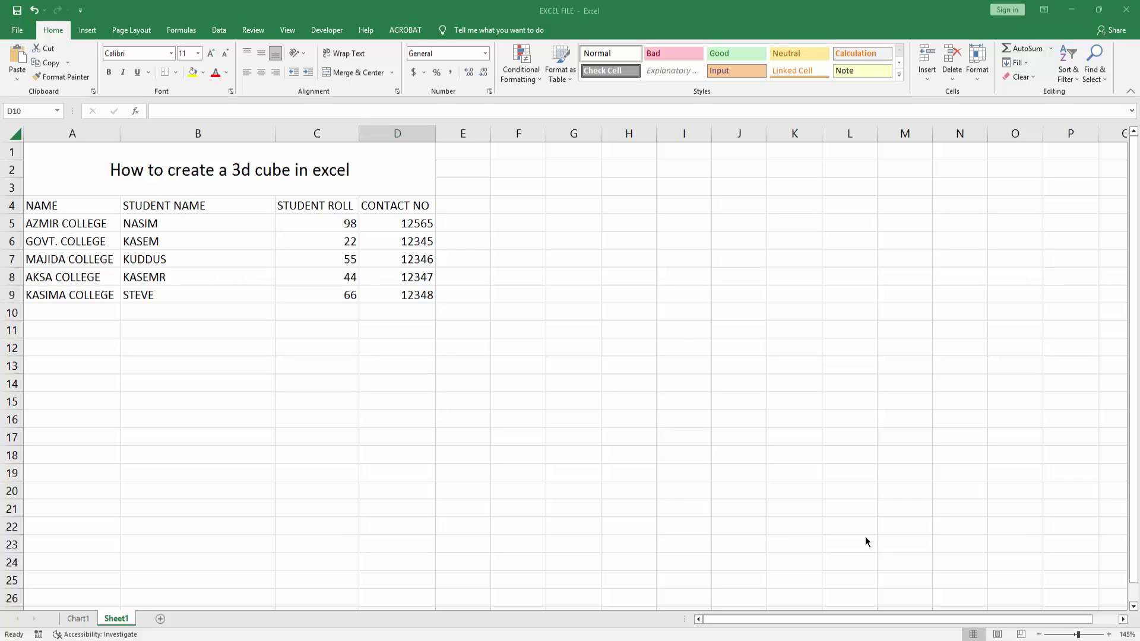
Pick the Cube from the Basic Shapes gallery on the Insert tab
left_click(628, 442)
left_click(372, 460)
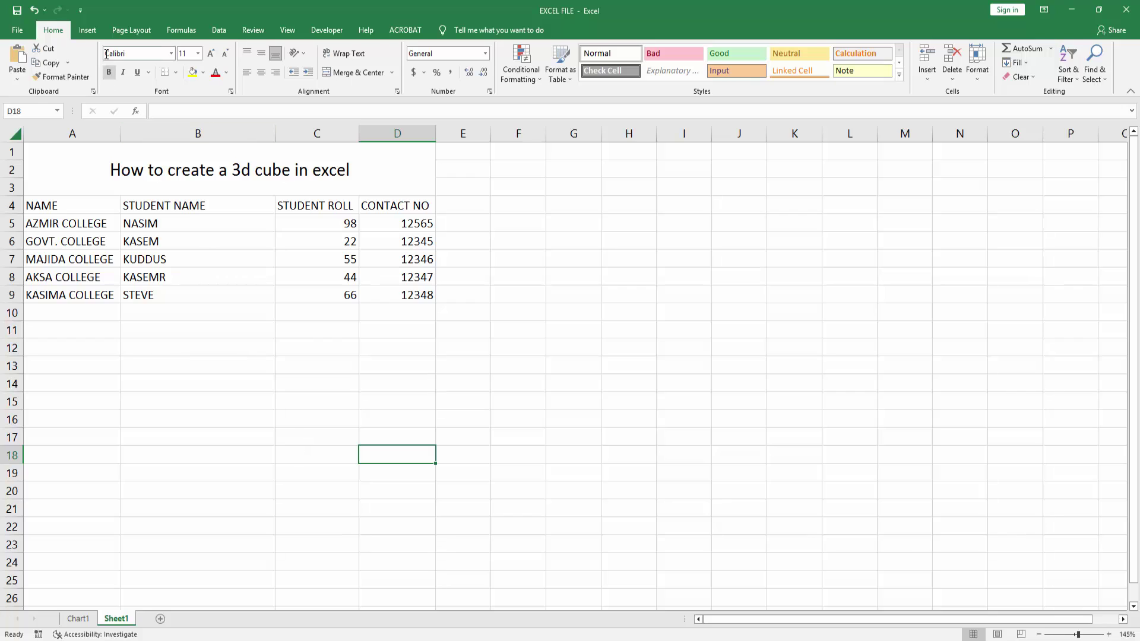
left_click(87, 30)
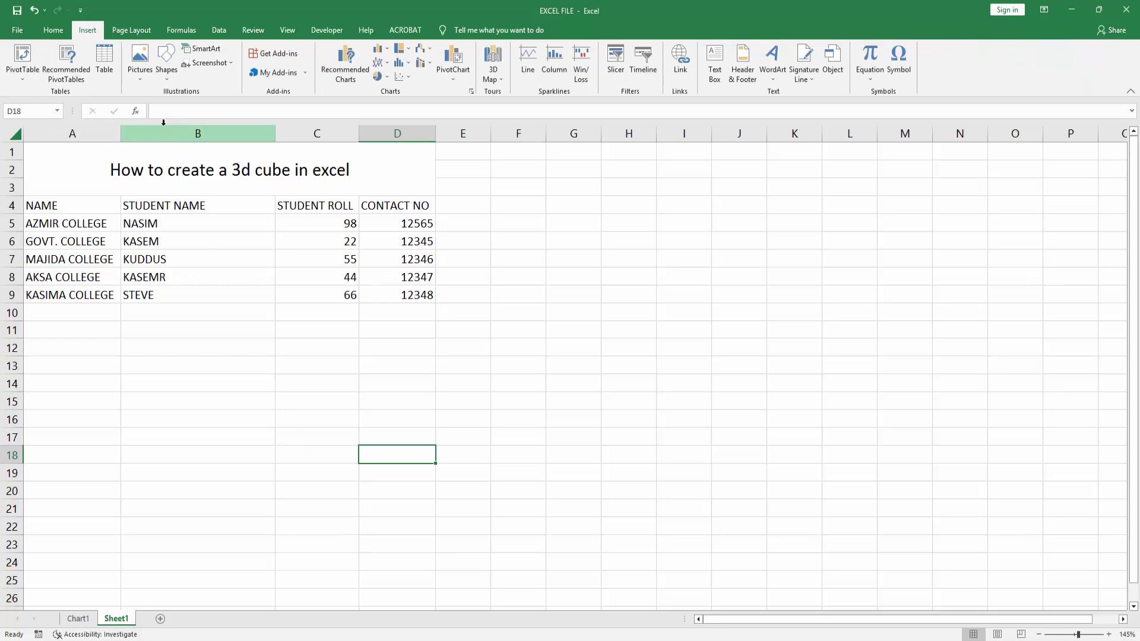
left_click(168, 70)
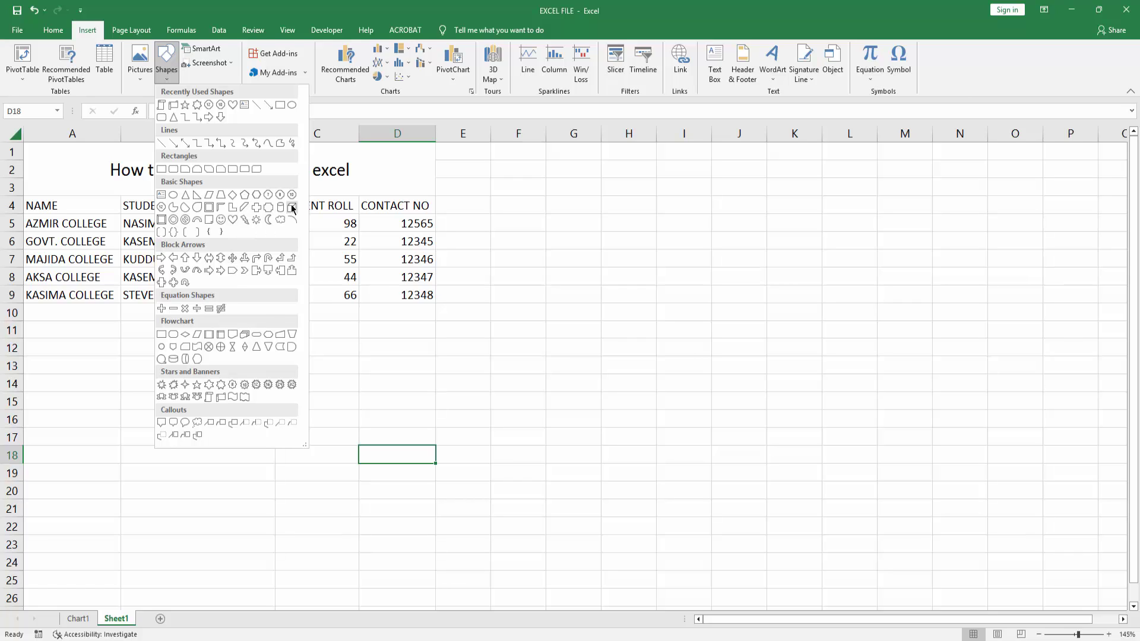
left_click(292, 209)
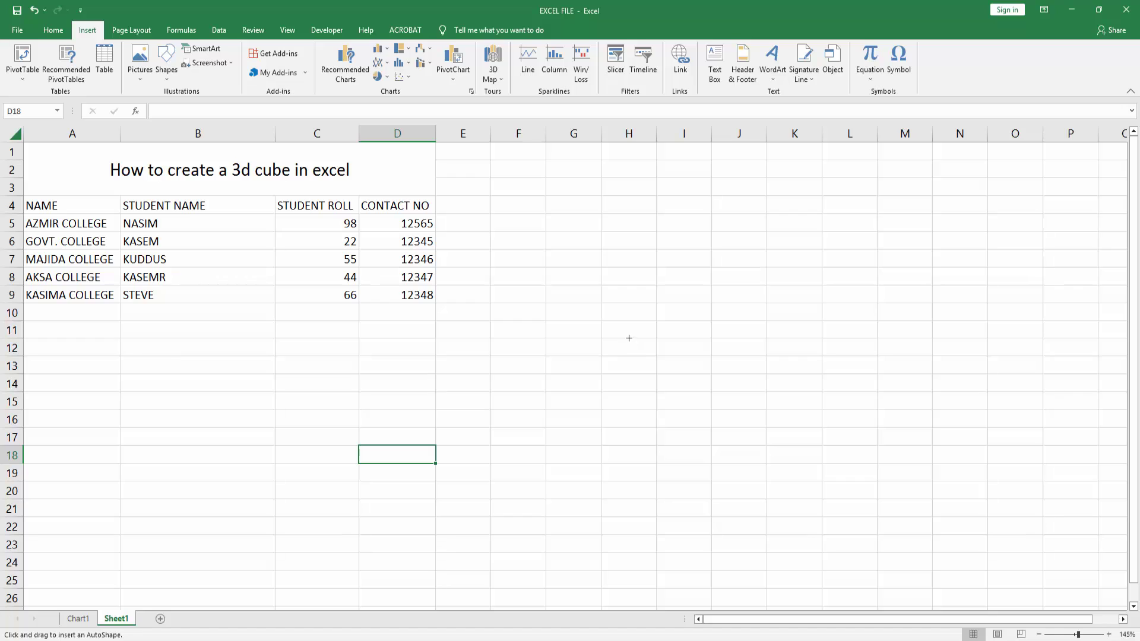
Draw the cube right of the table, fill it gold and outline it black
left_click_drag(570, 269, 773, 480)
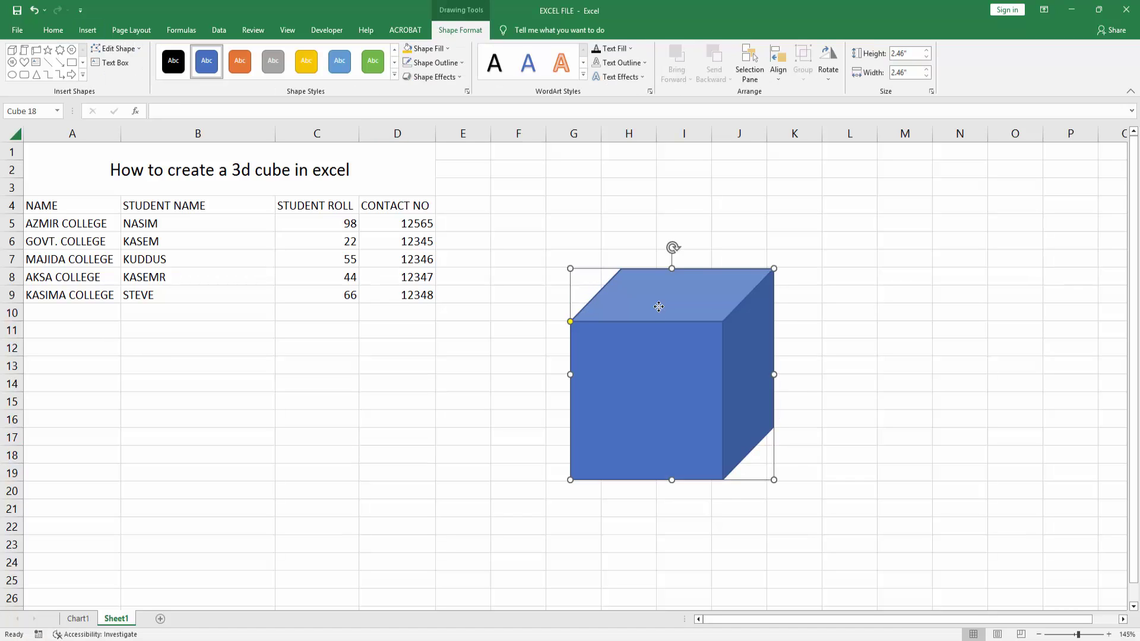
left_click_drag(661, 308, 661, 334)
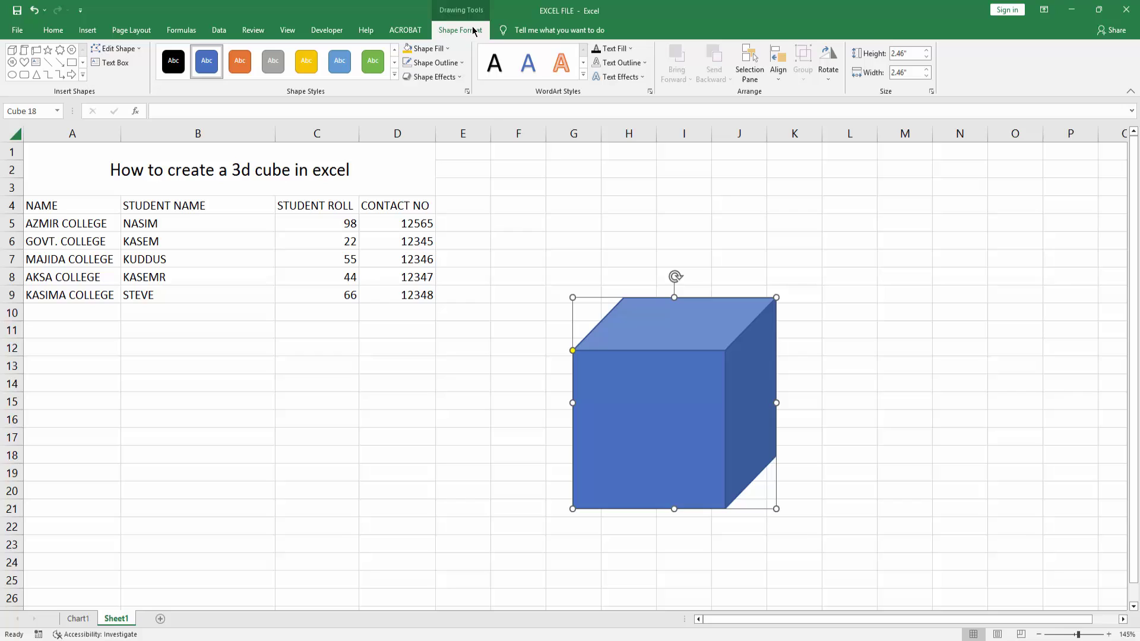
left_click(422, 51)
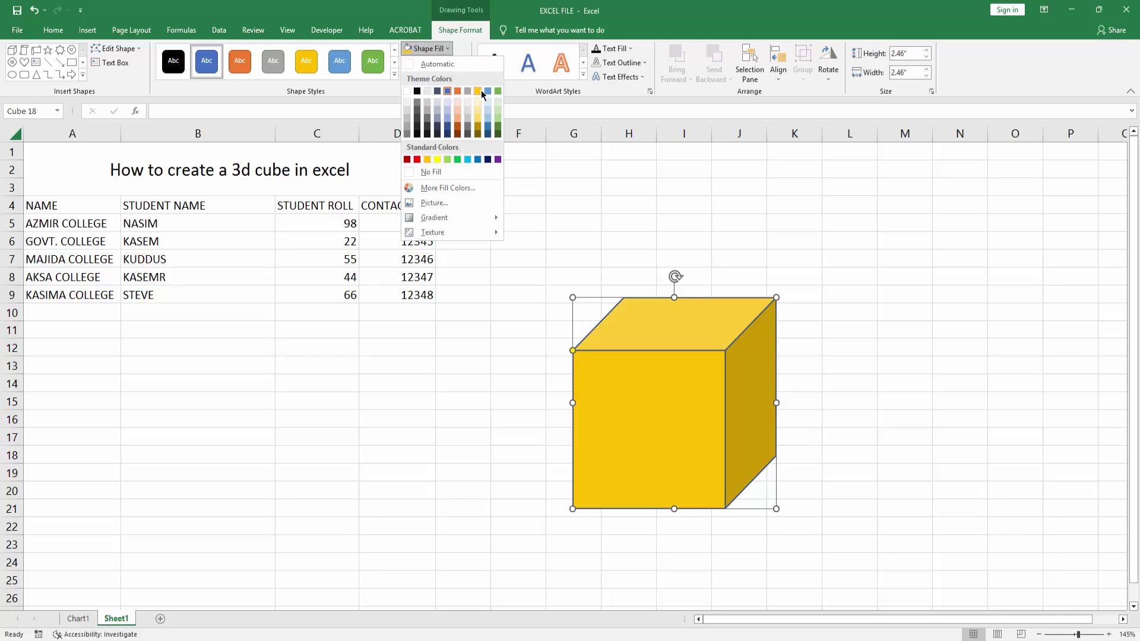
left_click(479, 93)
left_click(434, 63)
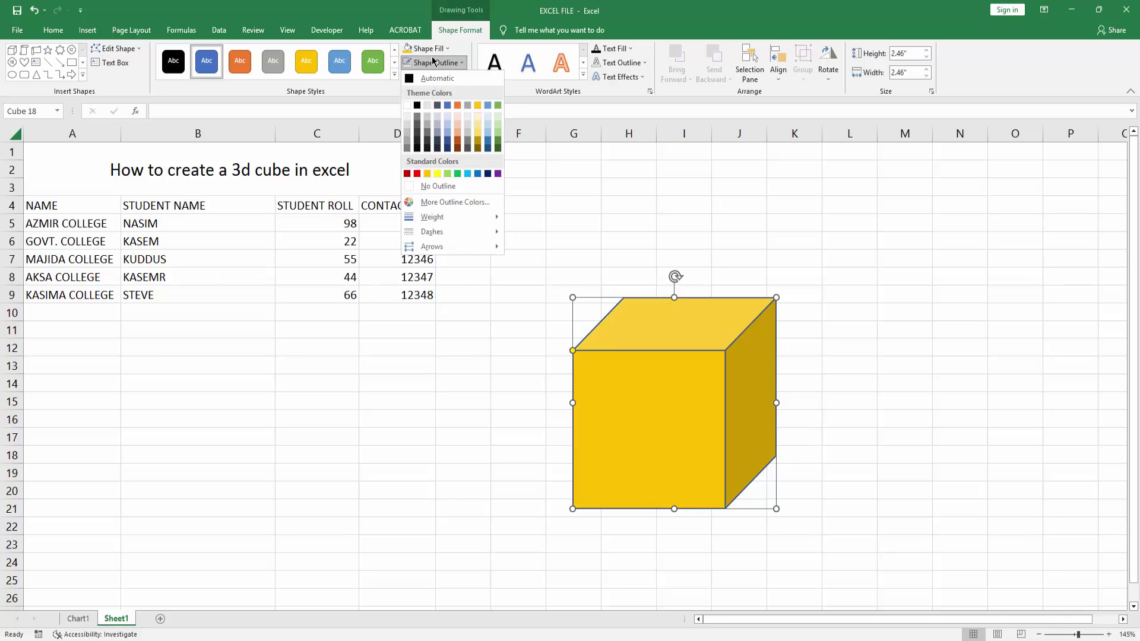
left_click(418, 108)
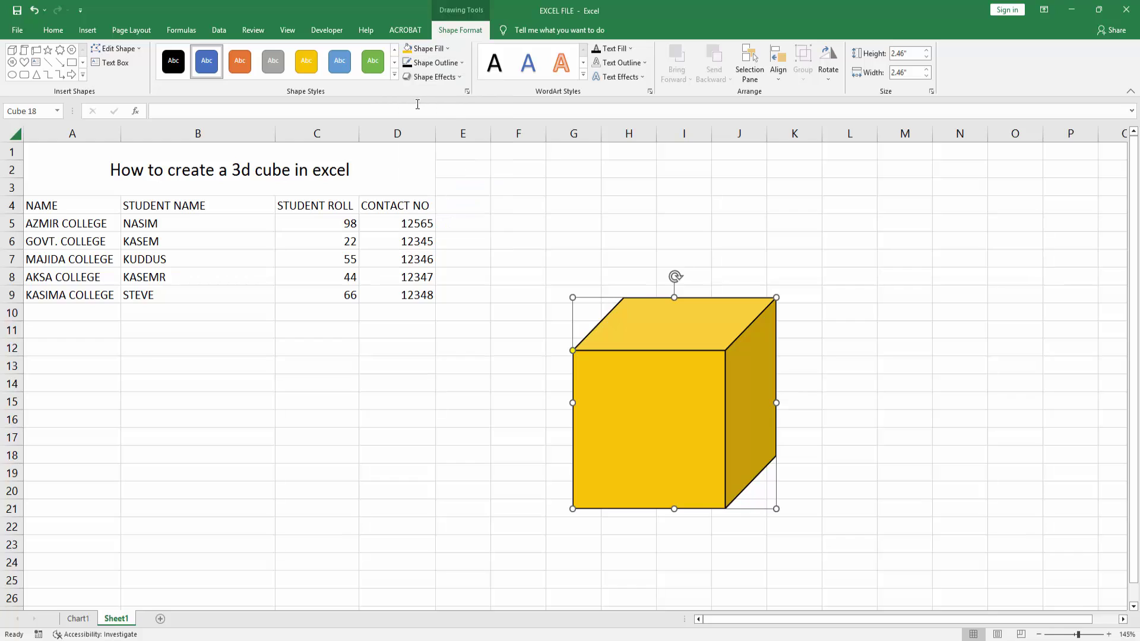
Apply a Perspective 3-D Rotation preset to the yellow cube
left_click(431, 78)
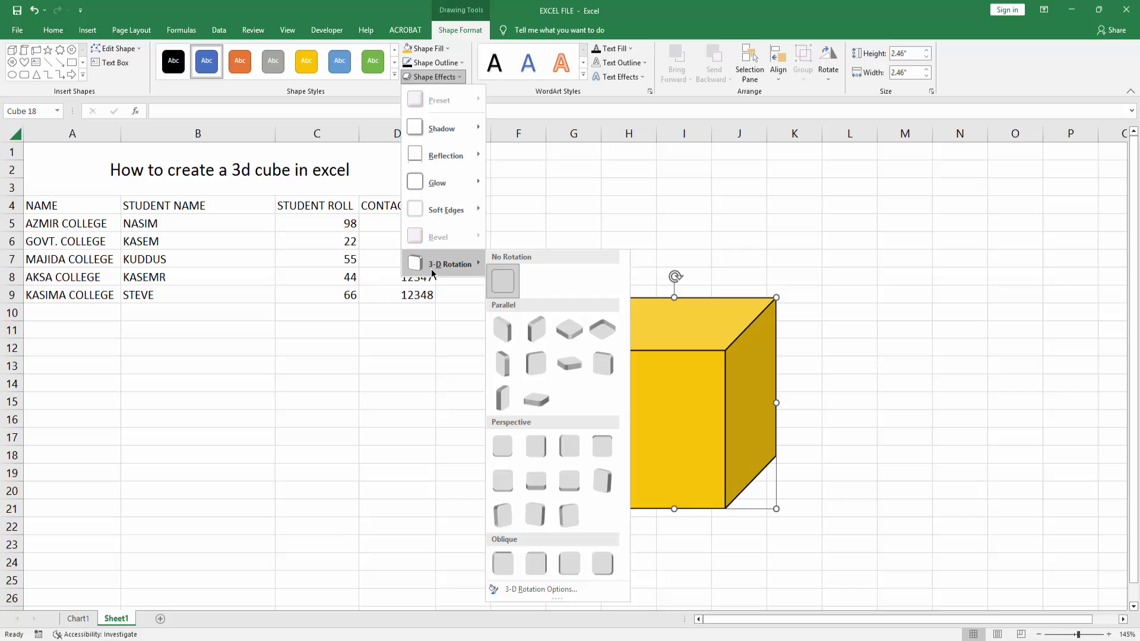
mouse_move(448, 264)
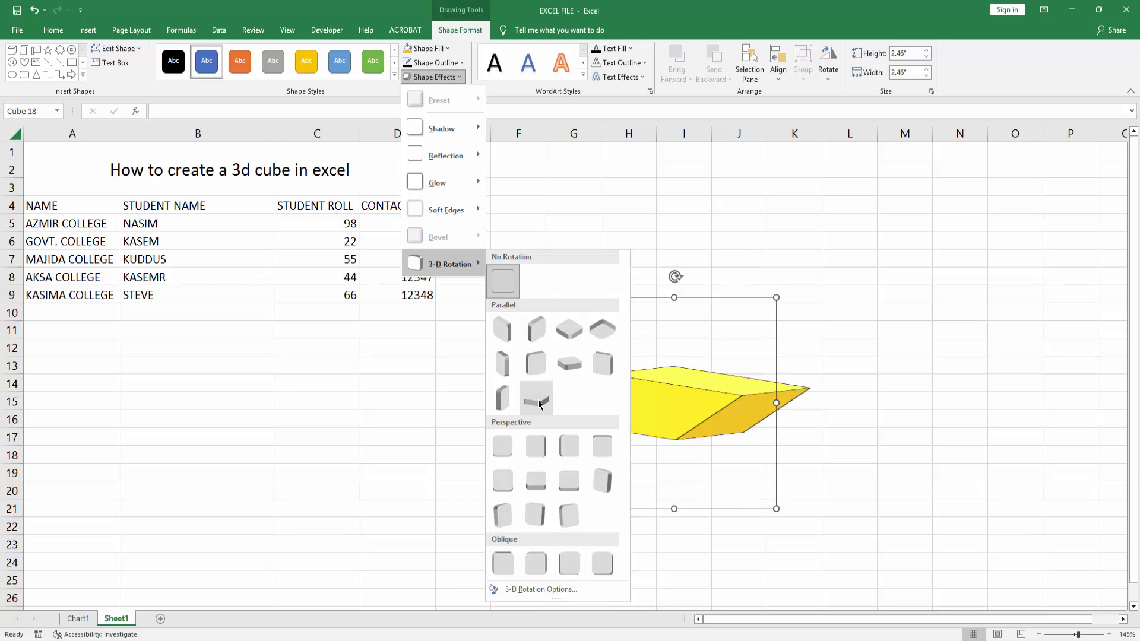
left_click(503, 514)
left_click(734, 425)
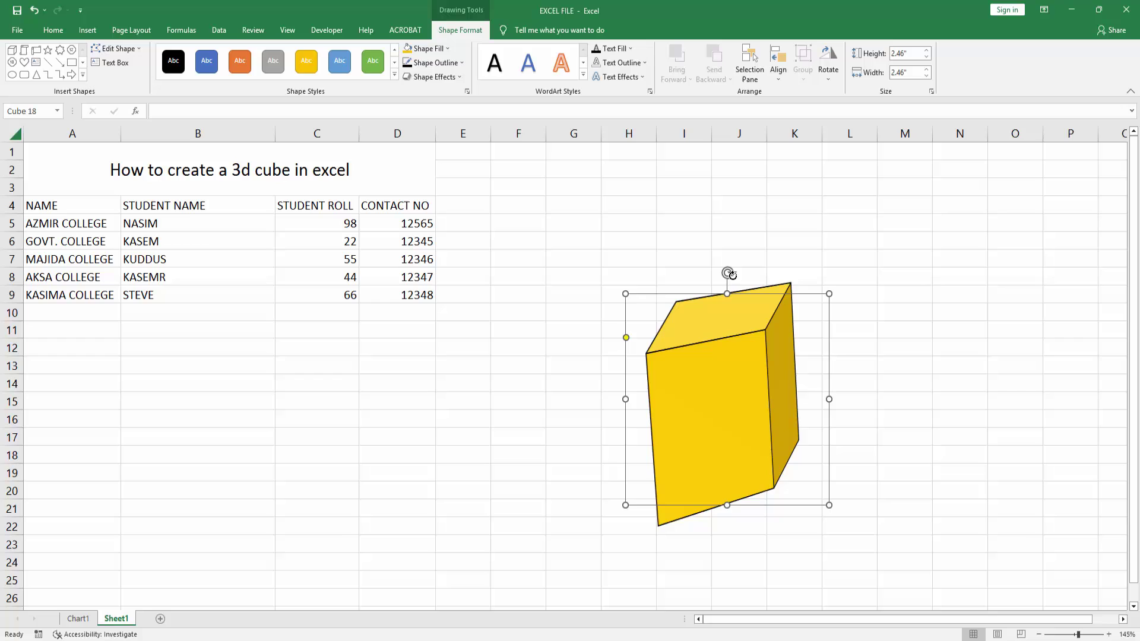
Tilt the cube about 15° clockwise, shift it up-right, widen it leftward, then deselect
left_click_drag(728, 273, 762, 279)
left_click_drag(730, 404, 740, 374)
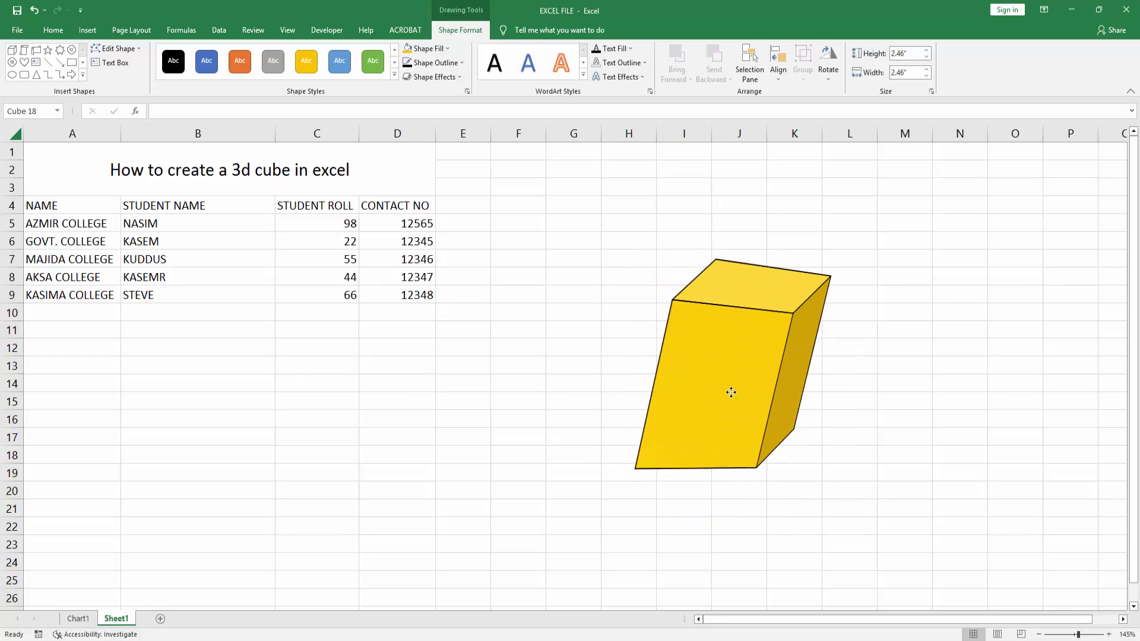
left_click_drag(609, 439, 555, 408)
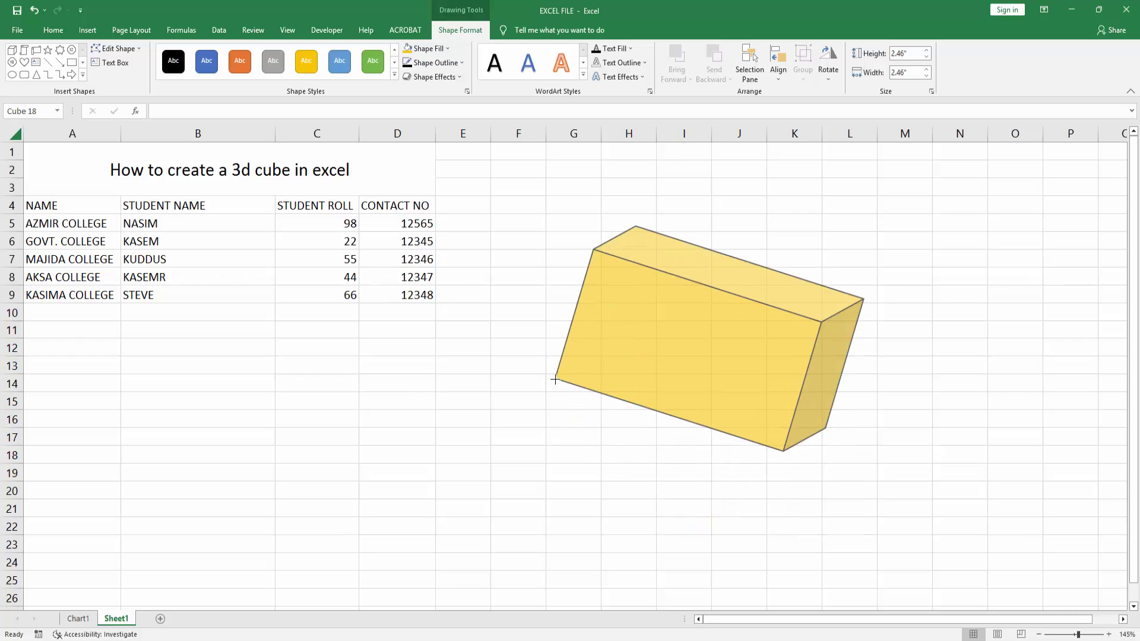
left_click(478, 454)
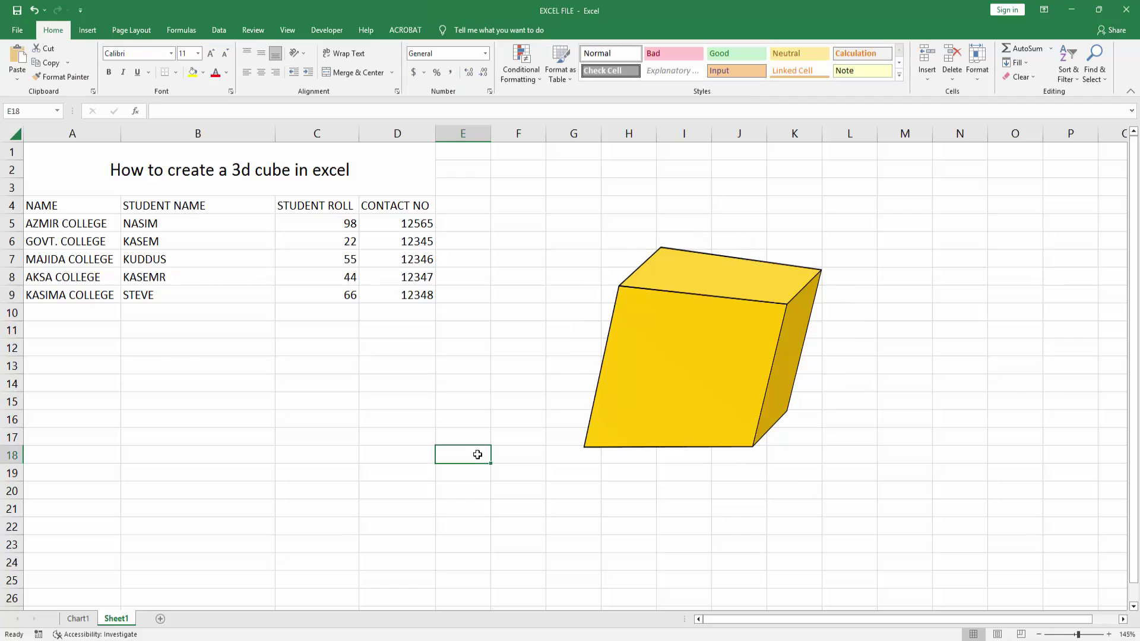